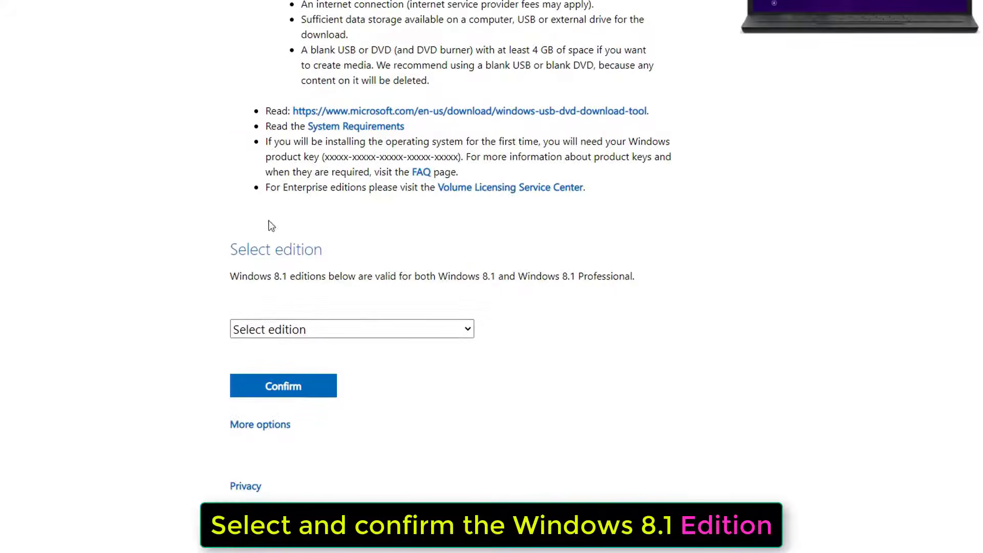
Choose Windows 8.1 as the edition on the Microsoft disc image download page and confirm it.
left_click(263, 329)
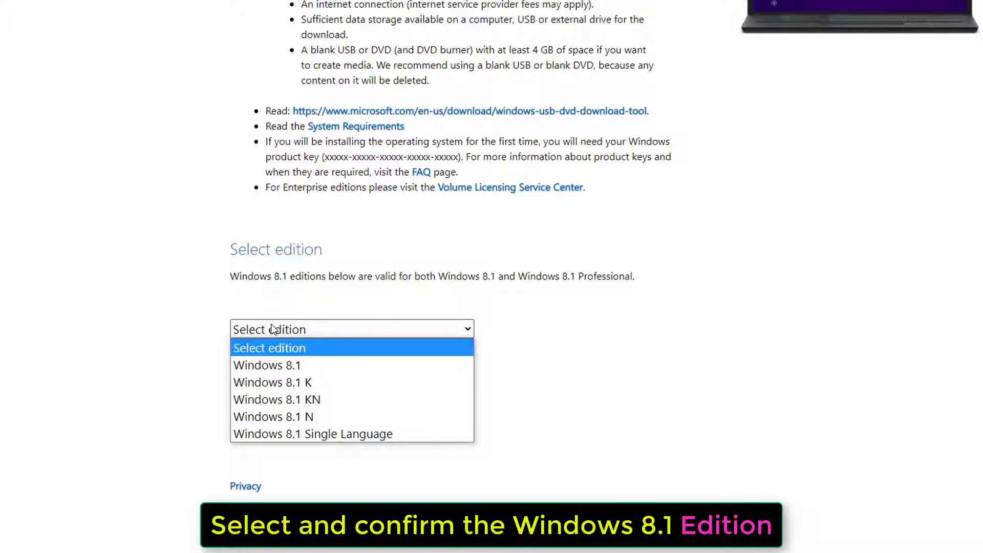
left_click(289, 366)
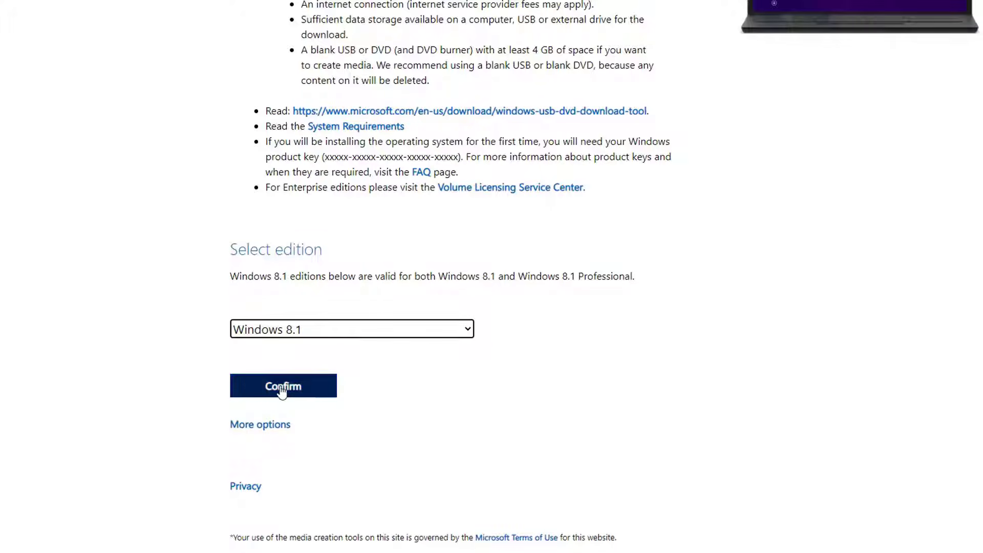
left_click(285, 387)
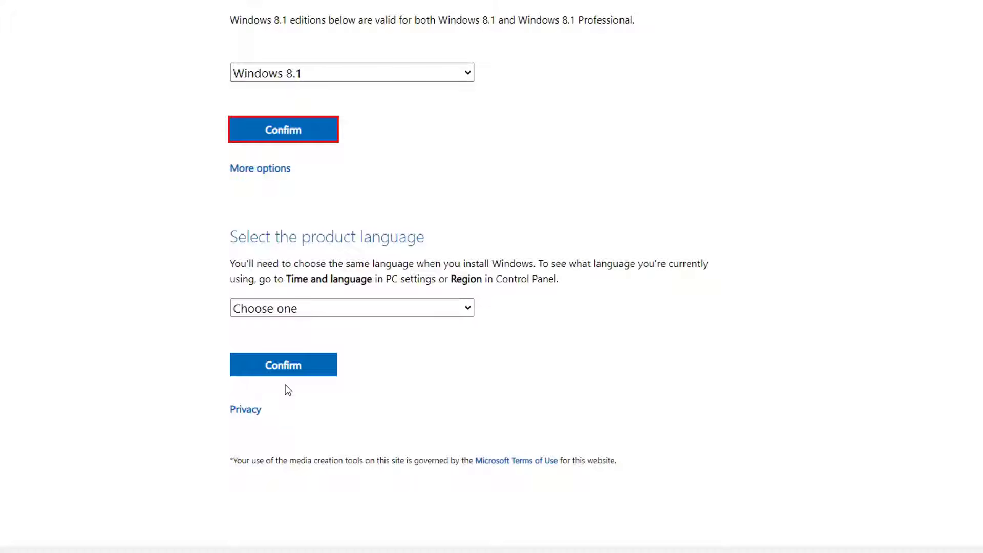
Confirm English International as the product language and start the 64-bit Windows 8.1 download.
left_click(282, 305)
scroll(281, 296, "down", 1)
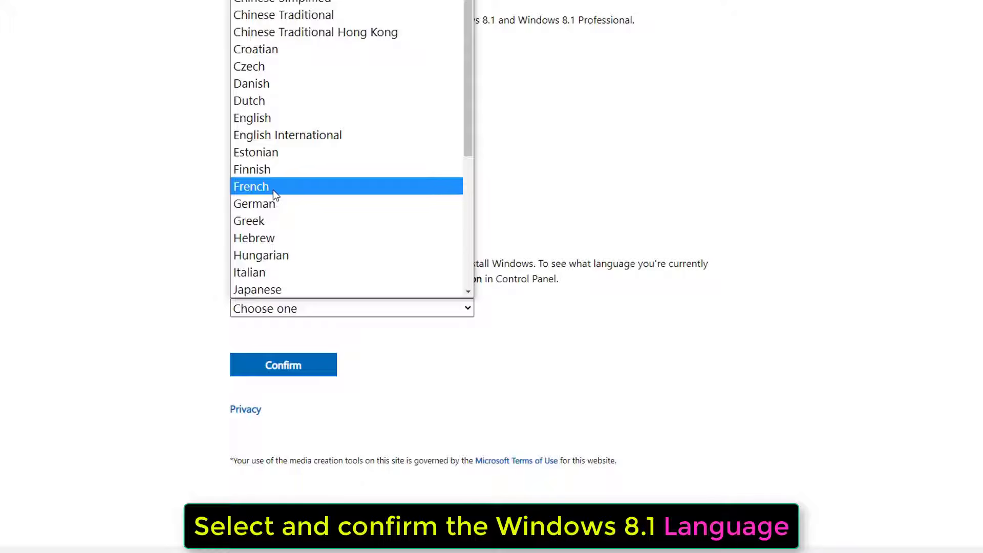
left_click(269, 134)
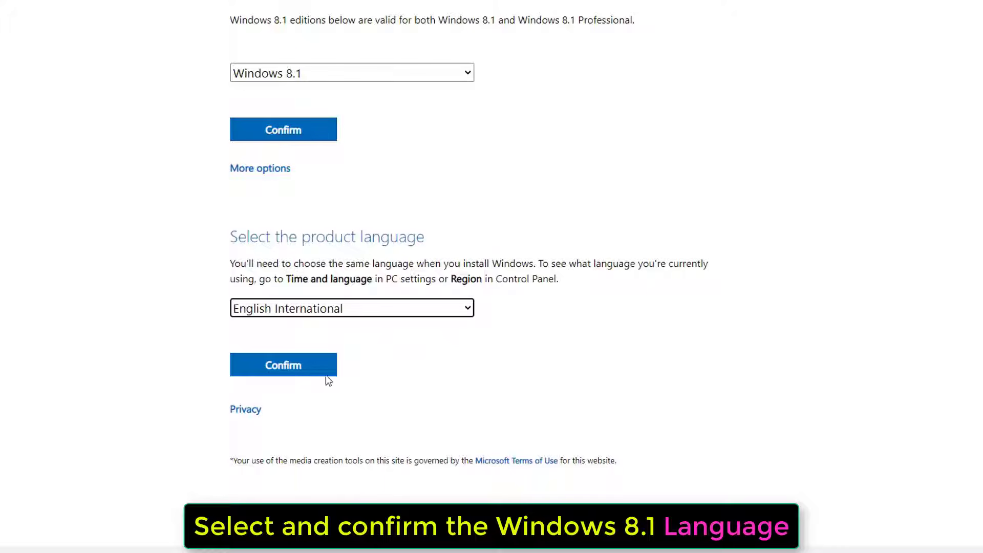
left_click(271, 369)
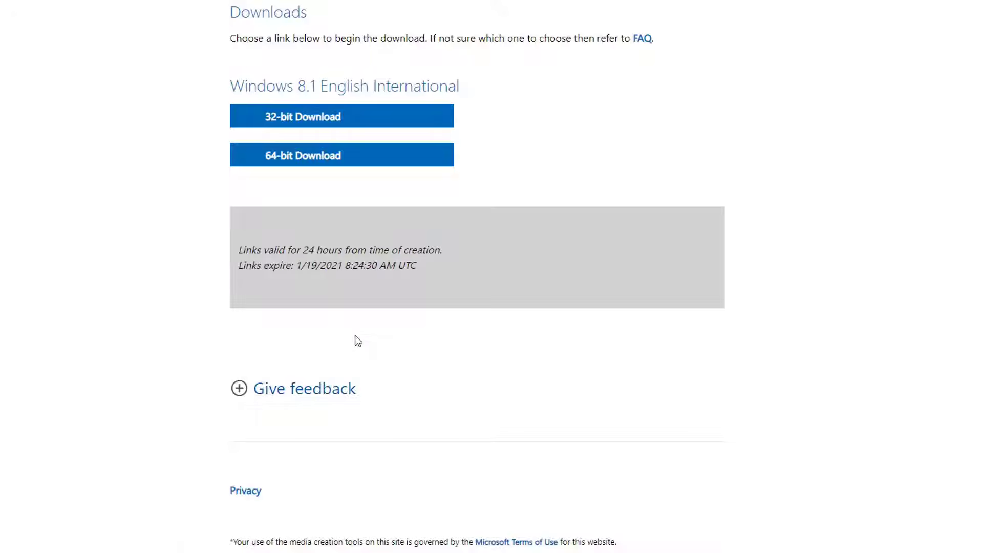
left_click(333, 159)
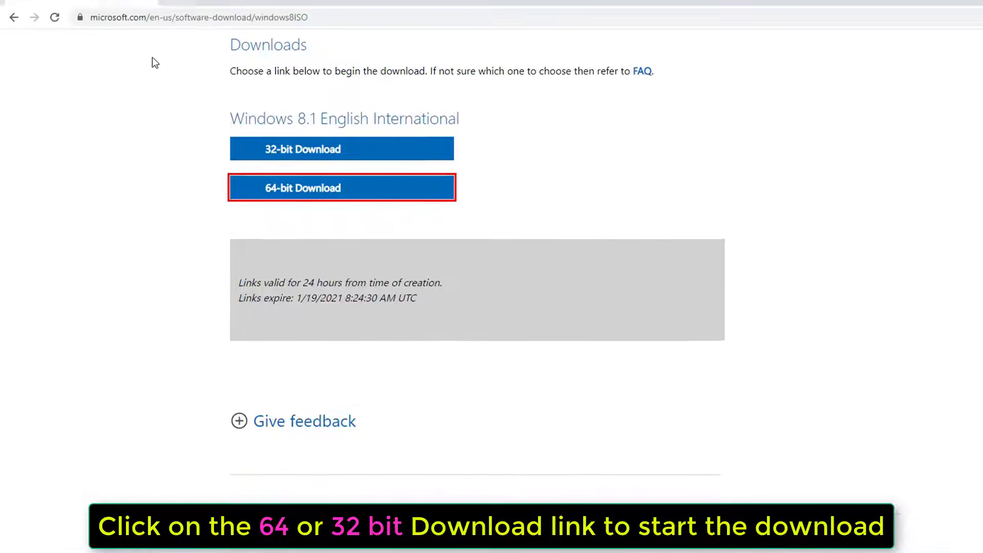
Go to rufus.ie and download Rufus 3.13 Portable.
left_click(163, 39)
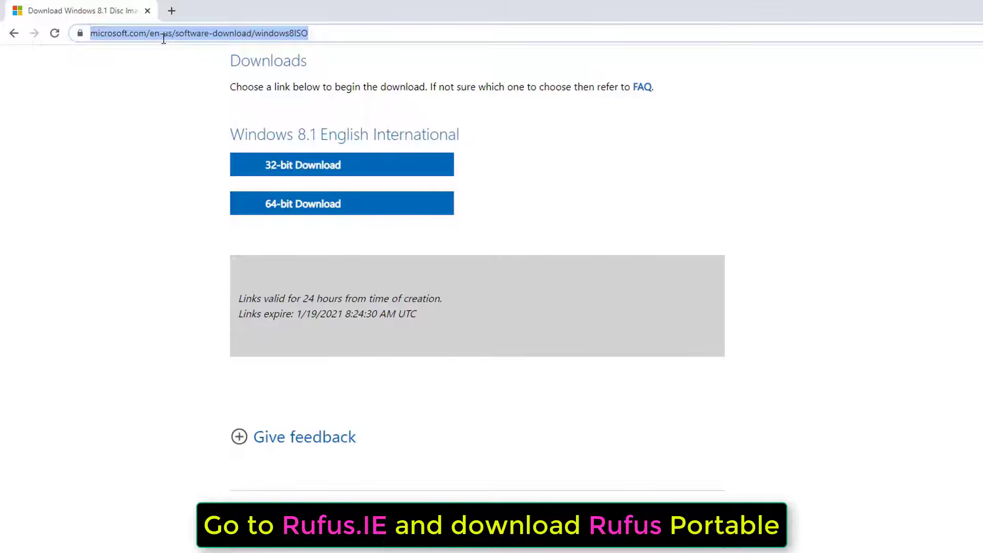
type("rufus.ie")
key("Return")
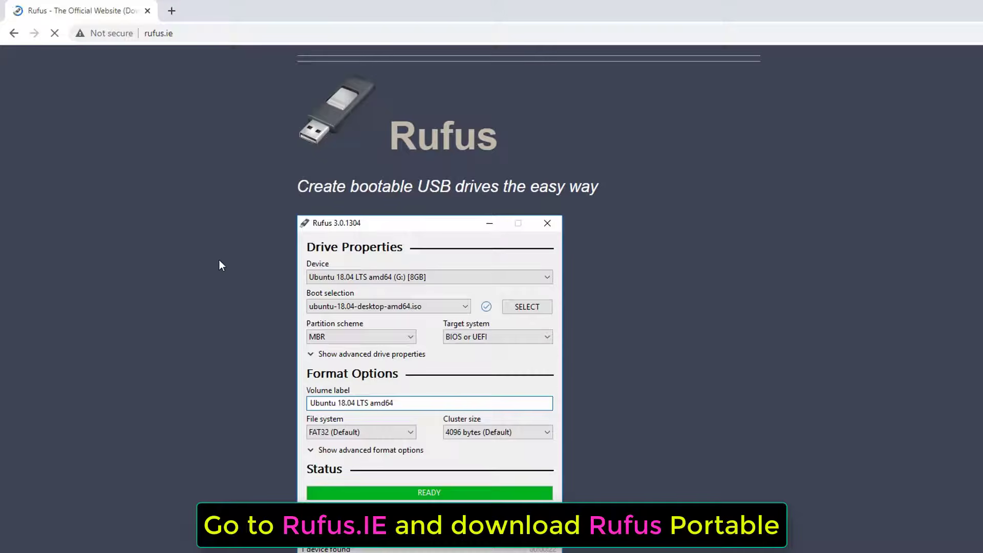
scroll(220, 264, "down", 7)
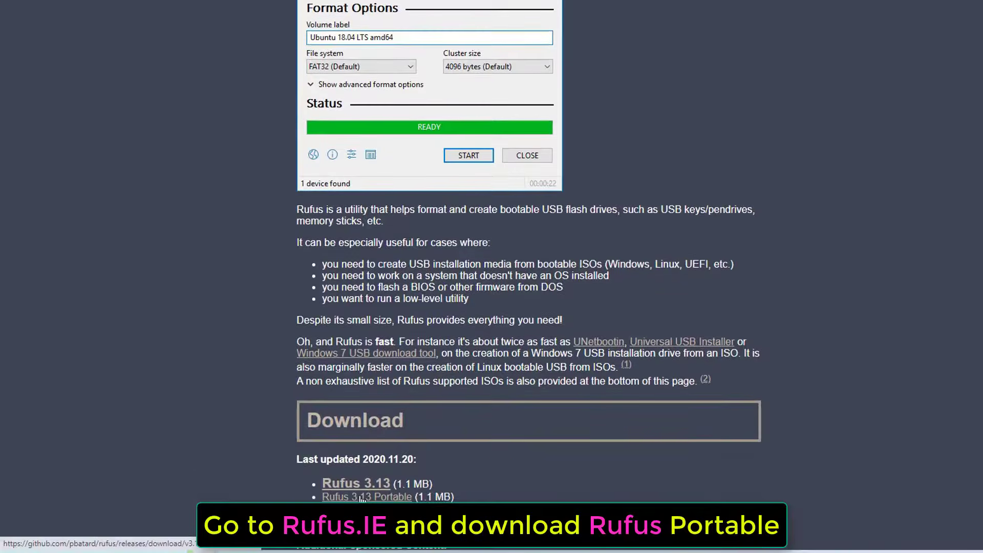
left_click(362, 498)
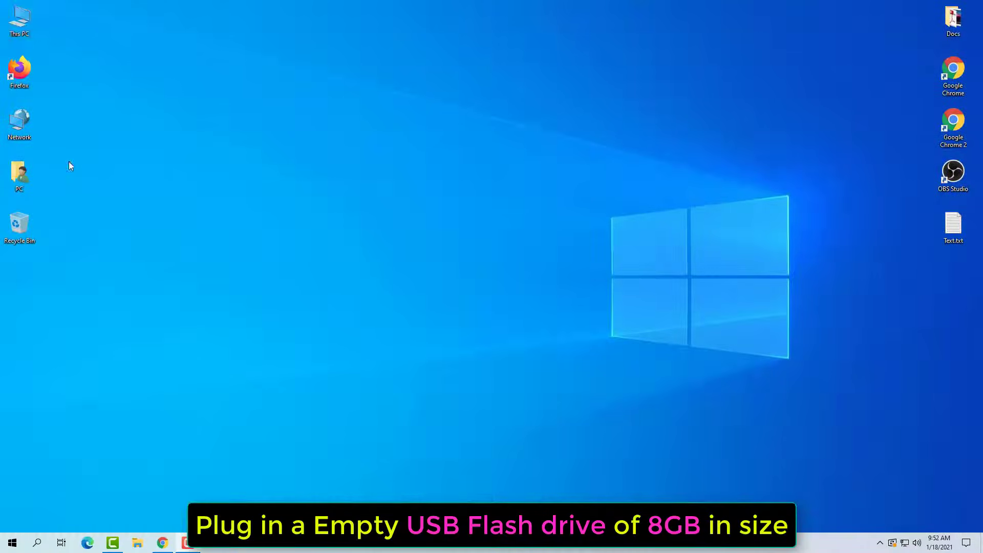
Open the Downloads folder in File Explorer and run rufus-3.13p.exe.
double_click(19, 20)
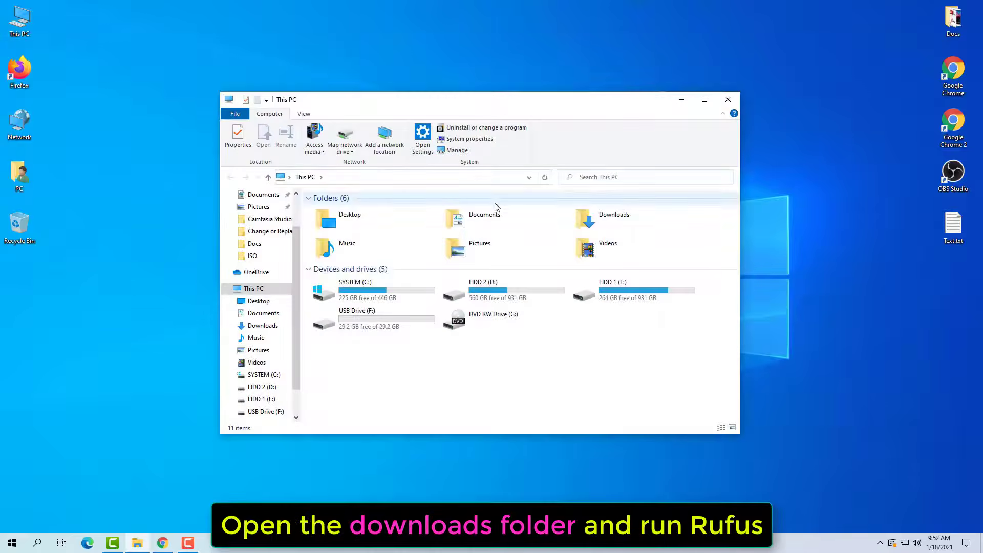
left_click_drag(497, 105, 313, 26)
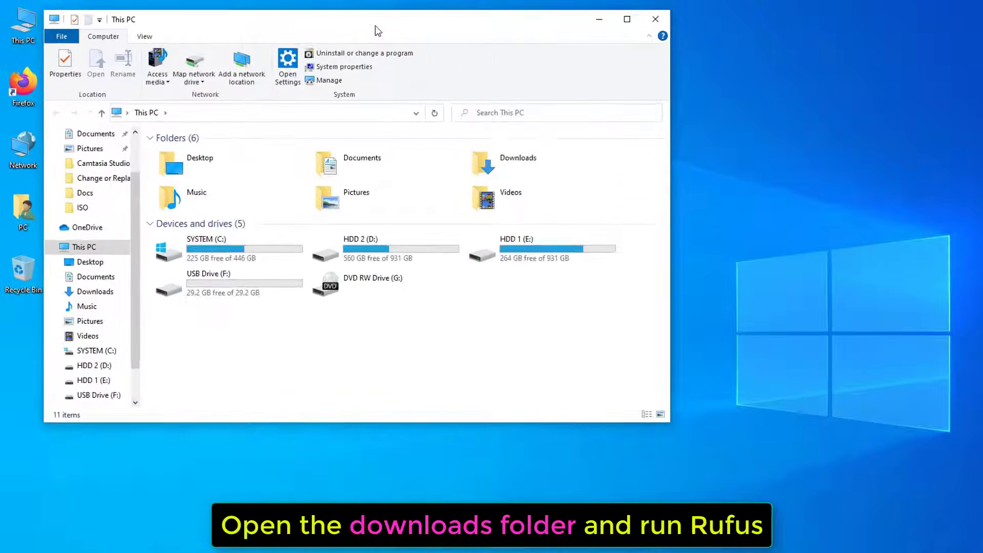
double_click(499, 164)
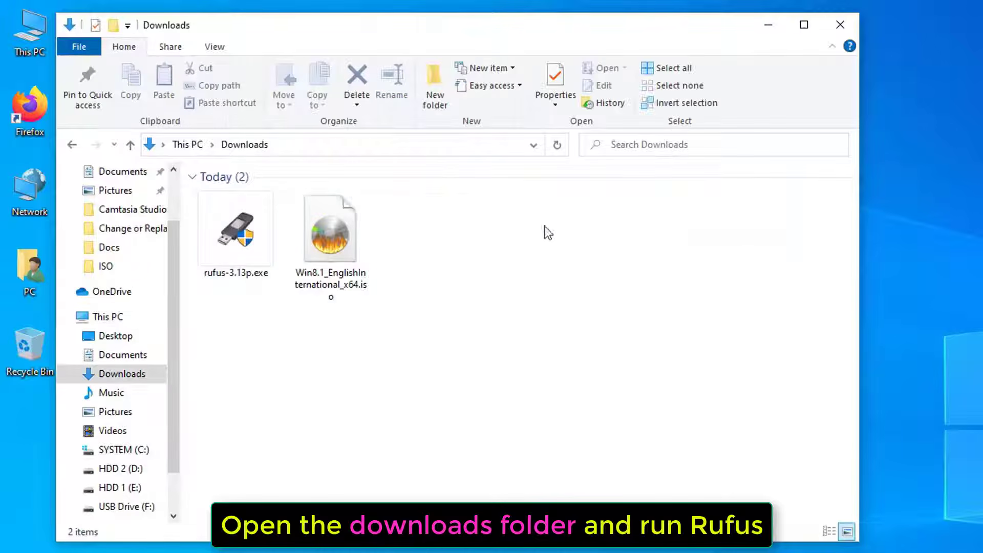
double_click(214, 247)
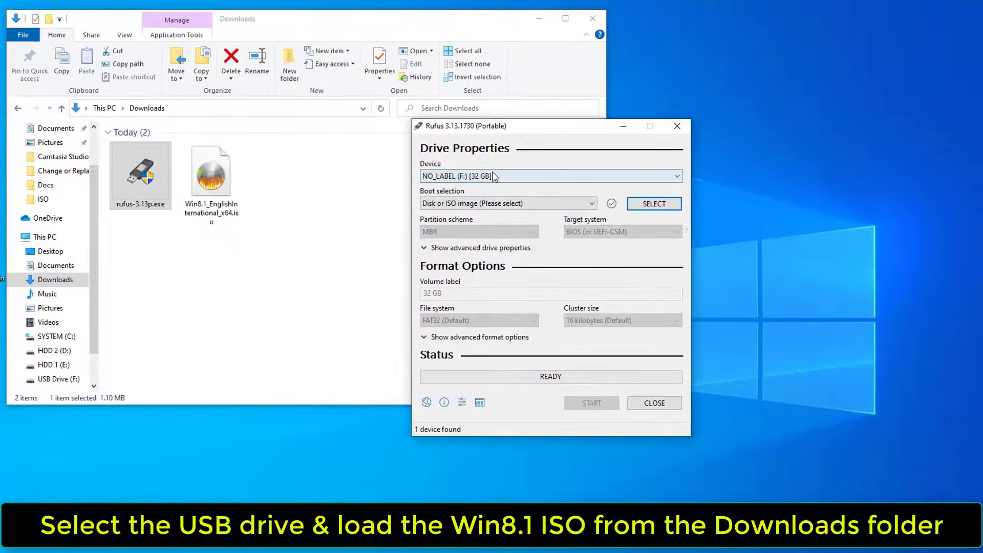
Set the Rufus device to the 32 GB USB drive (F:) and load Win8.1_EnglishInternational_x64.iso as the boot image.
left_click(704, 234)
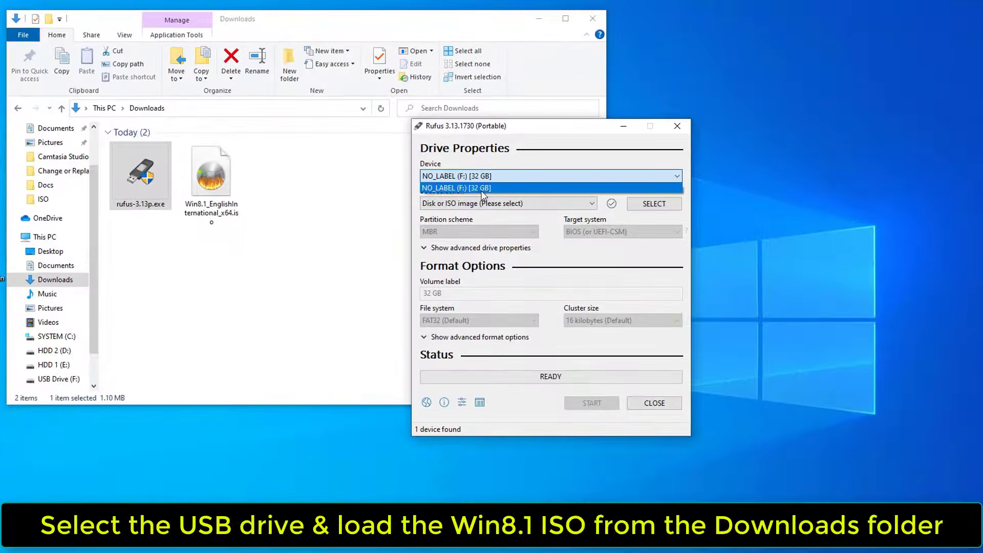
left_click(761, 254)
left_click(654, 203)
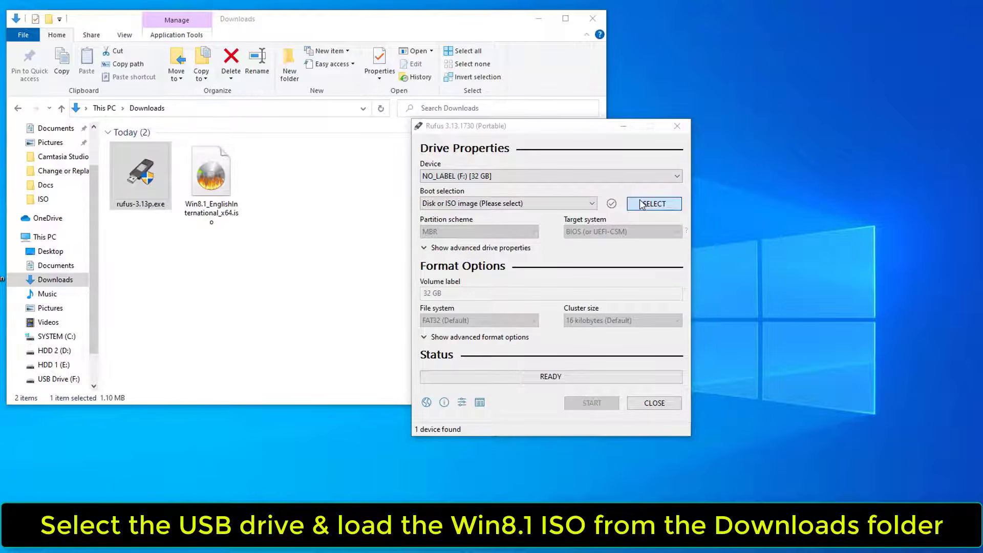
left_click(563, 238)
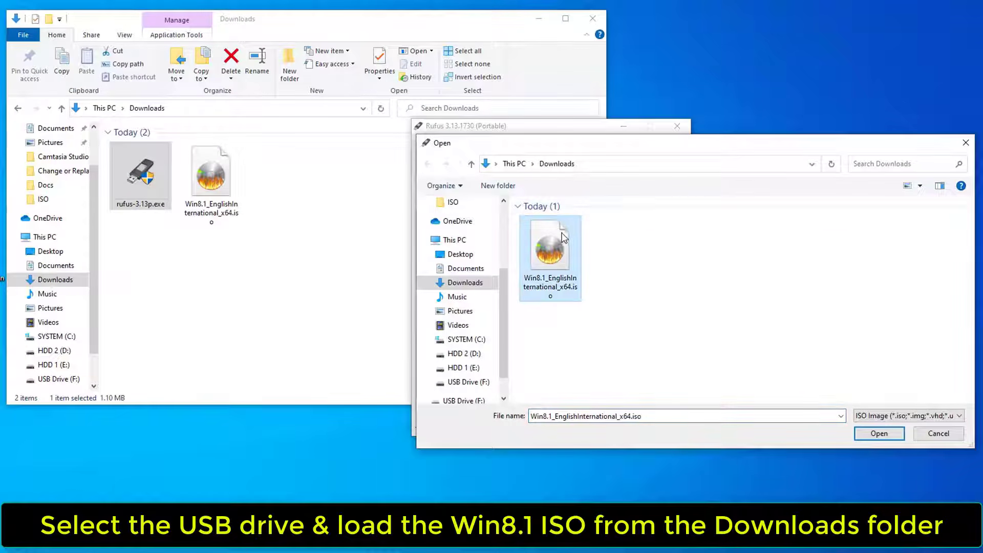
left_click(879, 433)
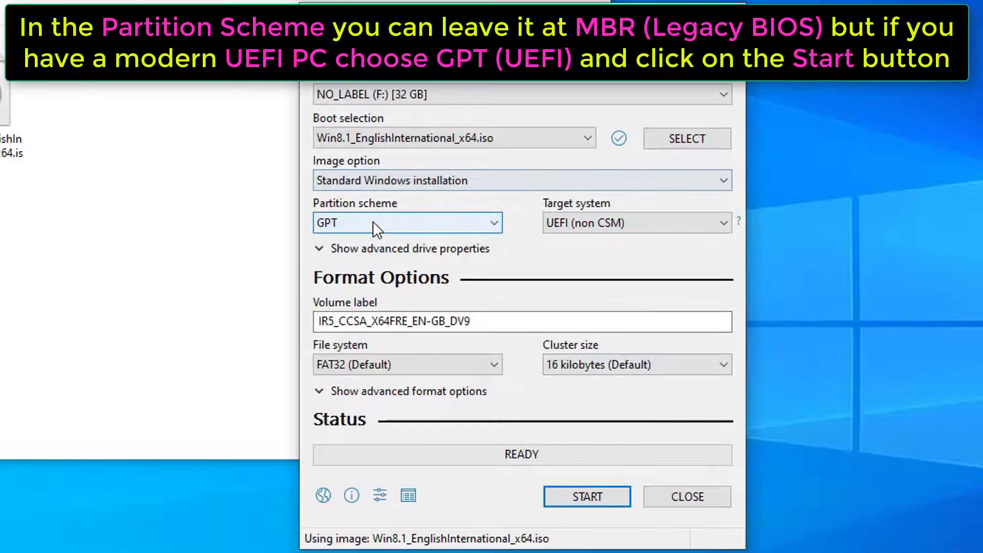
Write the bootable USB drive with the GPT partition scheme, accepting the erasure of its data, and close Rufus when finished.
left_click(387, 227)
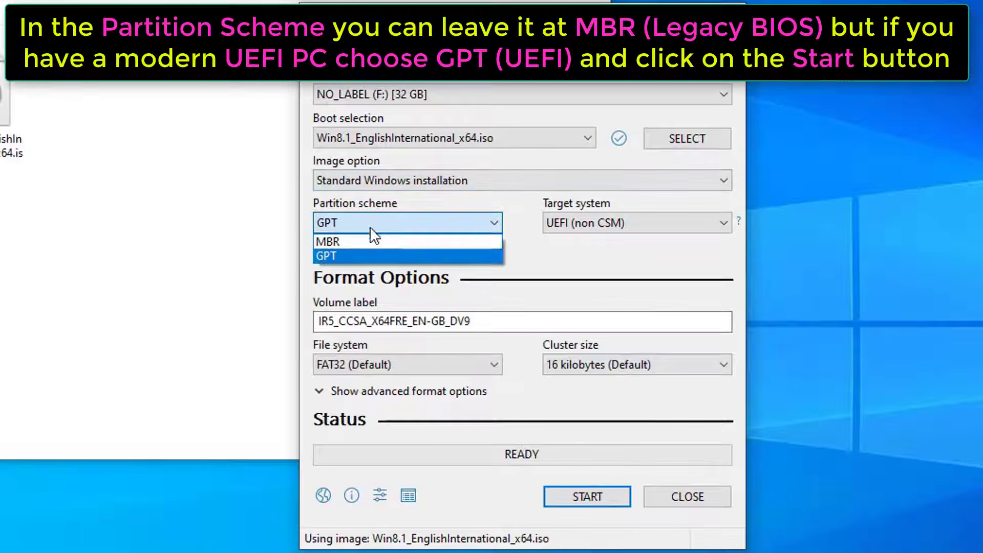
left_click(333, 256)
left_click(560, 497)
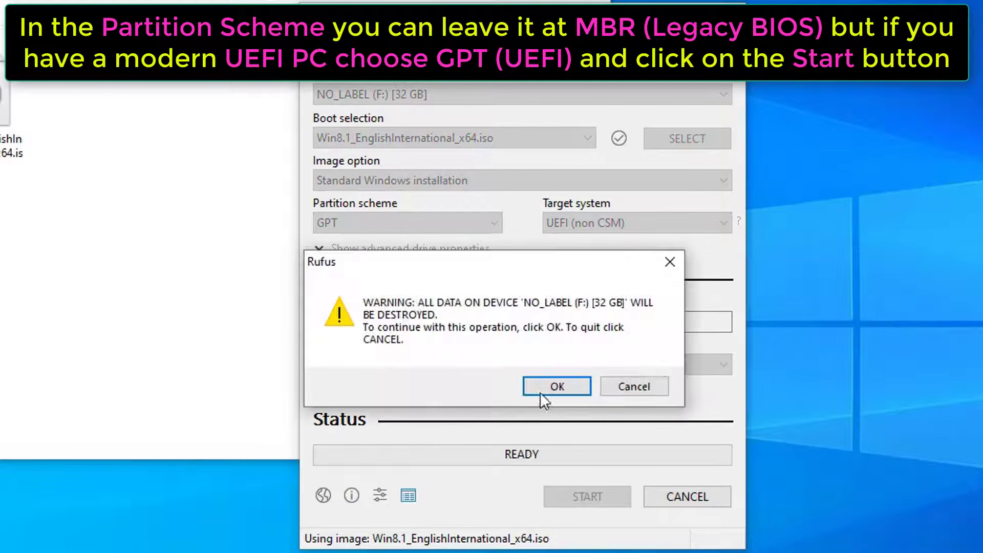
left_click(541, 385)
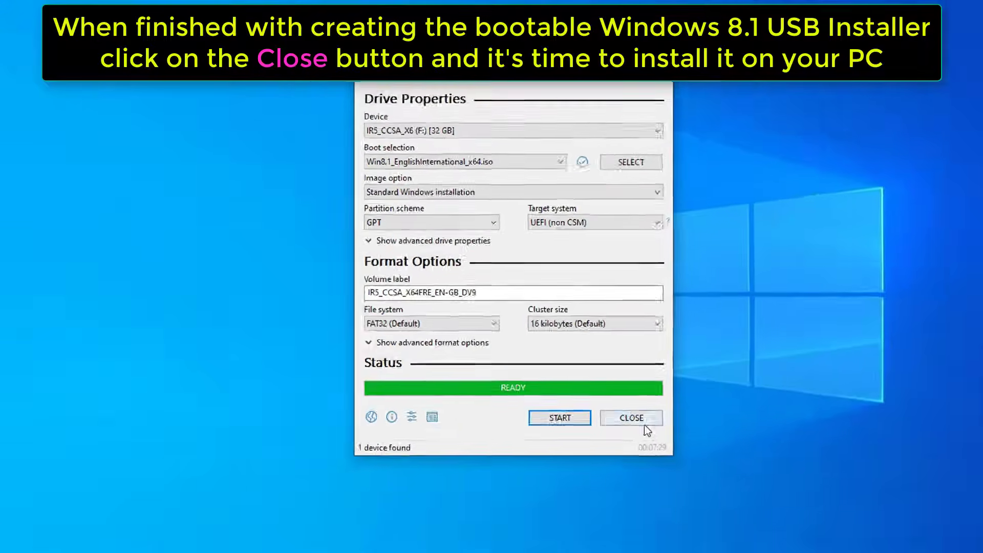
left_click(687, 497)
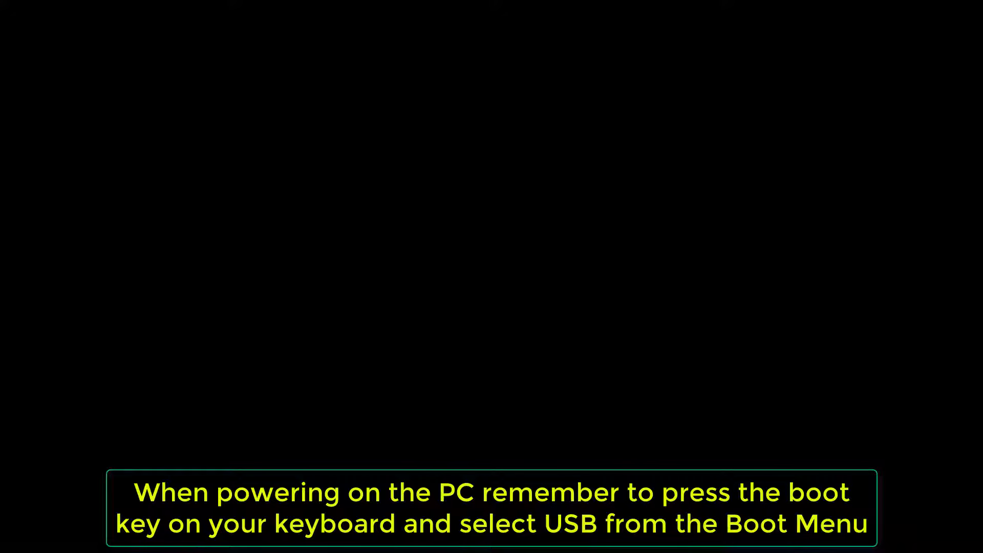
Boot the PC from the USB HDD storage device listed as entry 16 in the Boot Menu.
key("Down")
key("Down")
key("Down")
key("Down")
key("Down")
key("Down")
key("Down")
key("Down")
key("Down")
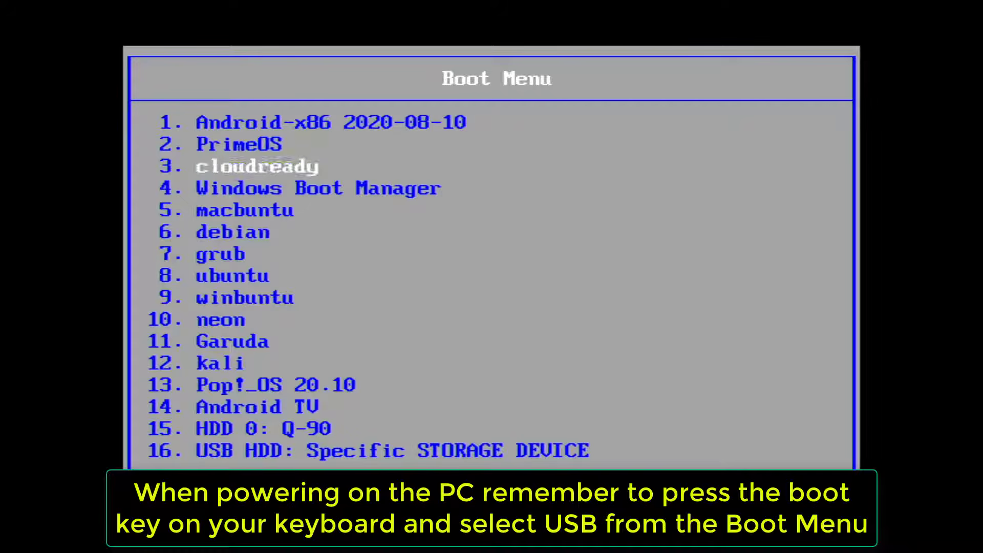
key("Down")
key("Down")
key("Down")
key("Down")
key("Down")
key("Down")
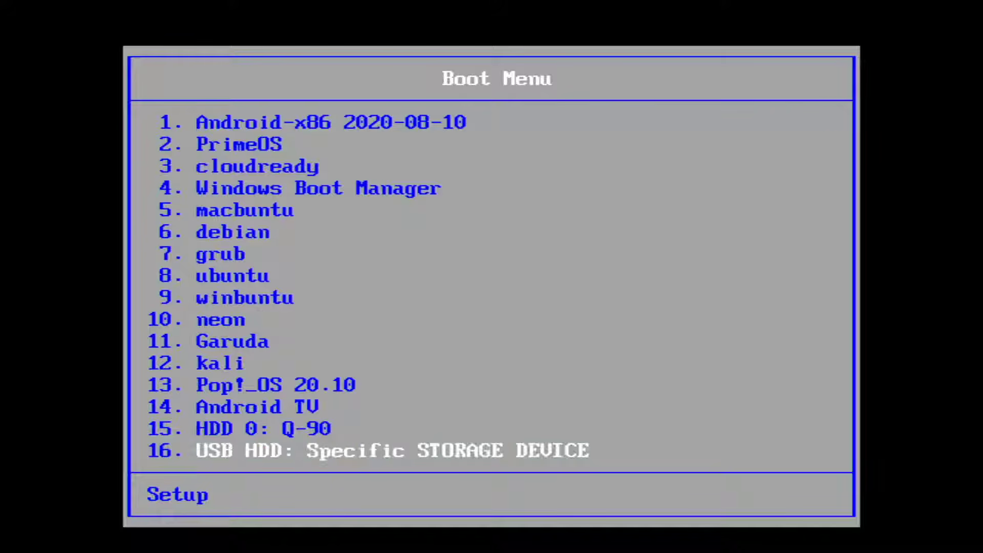
key("Return")
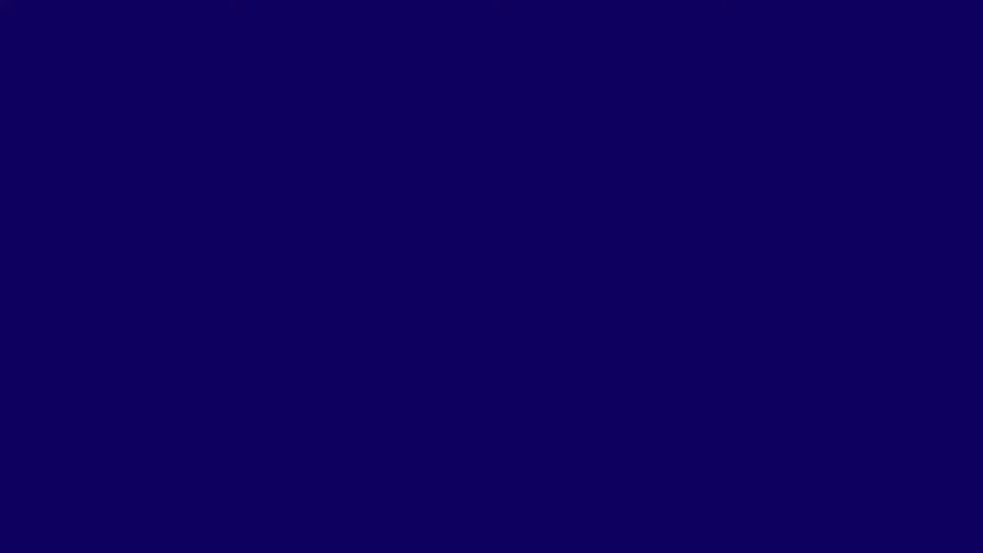
Accept the English (United States) language and format with the US keyboard in Windows Setup and start the installation.
left_click(765, 425)
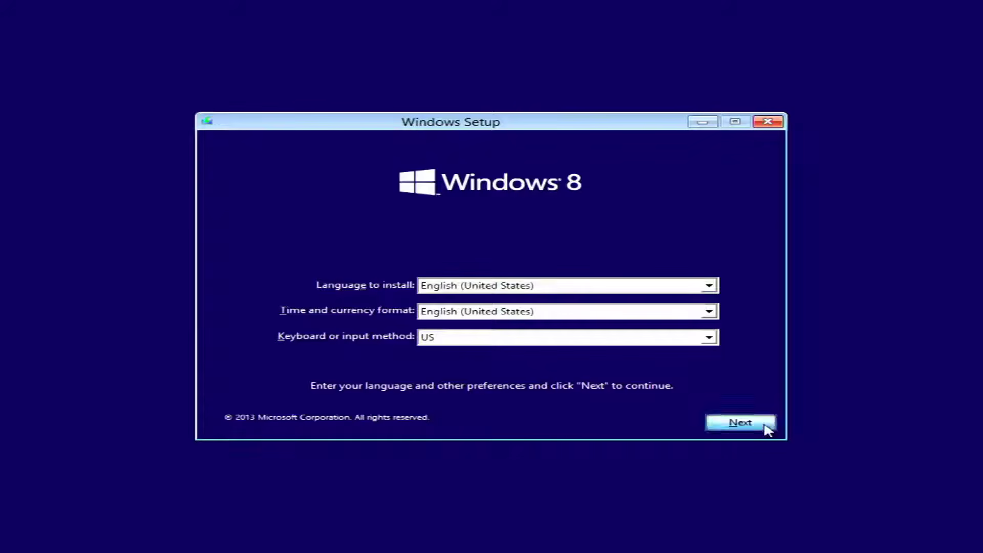
left_click(493, 288)
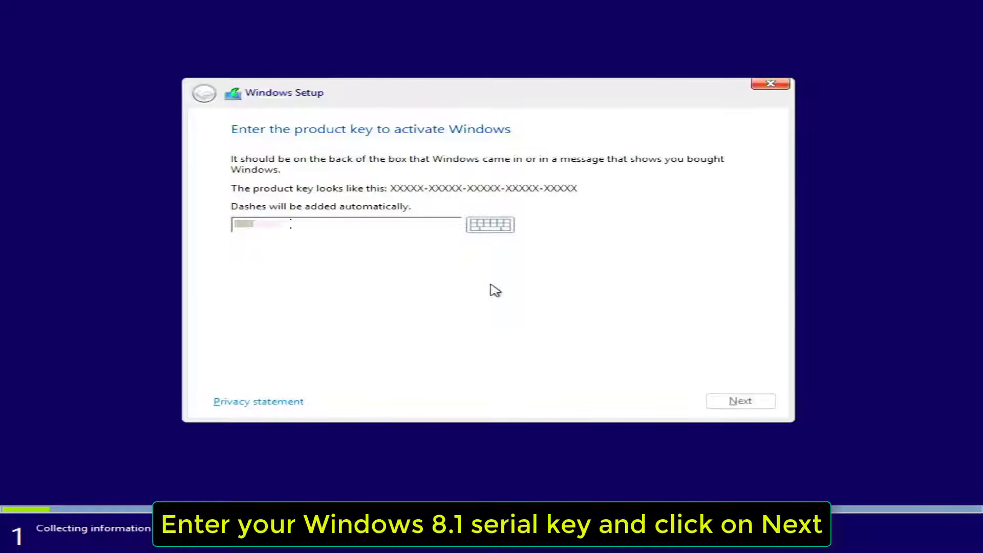
Enter the Windows product key, correcting mistyped characters, and continue to the license terms.
type("XXXXXXX")
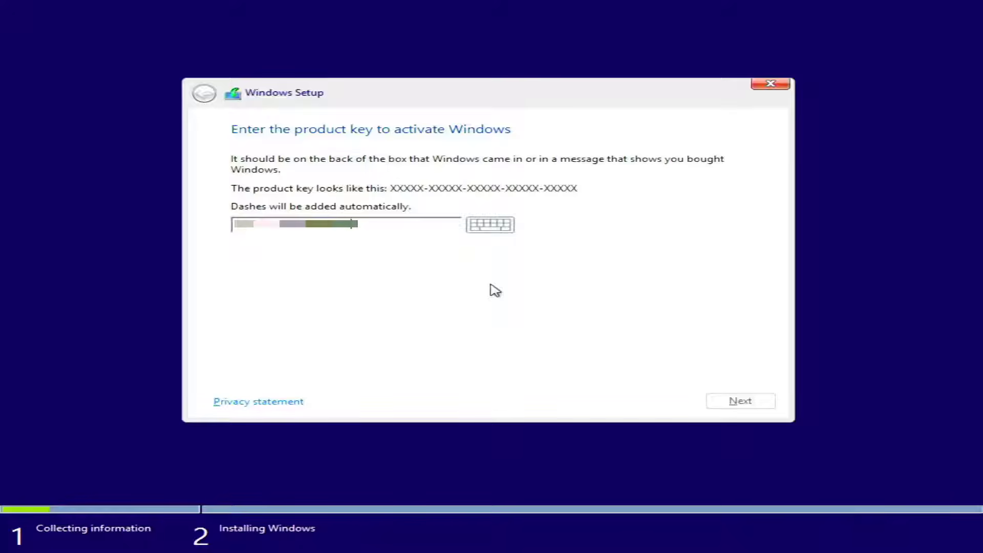
key("BackSpace")
key("BackSpace")
type("XXXXXXXXXXX")
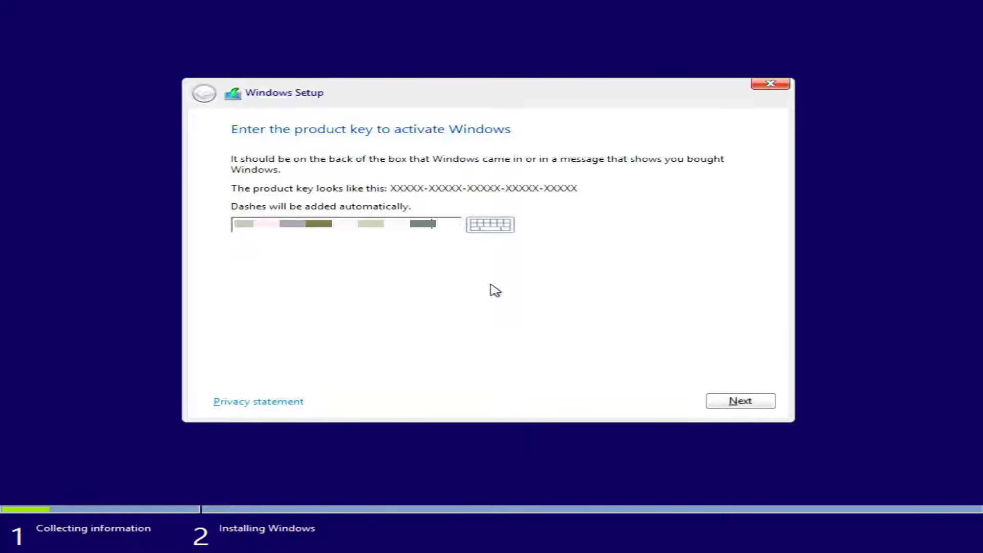
left_click(765, 400)
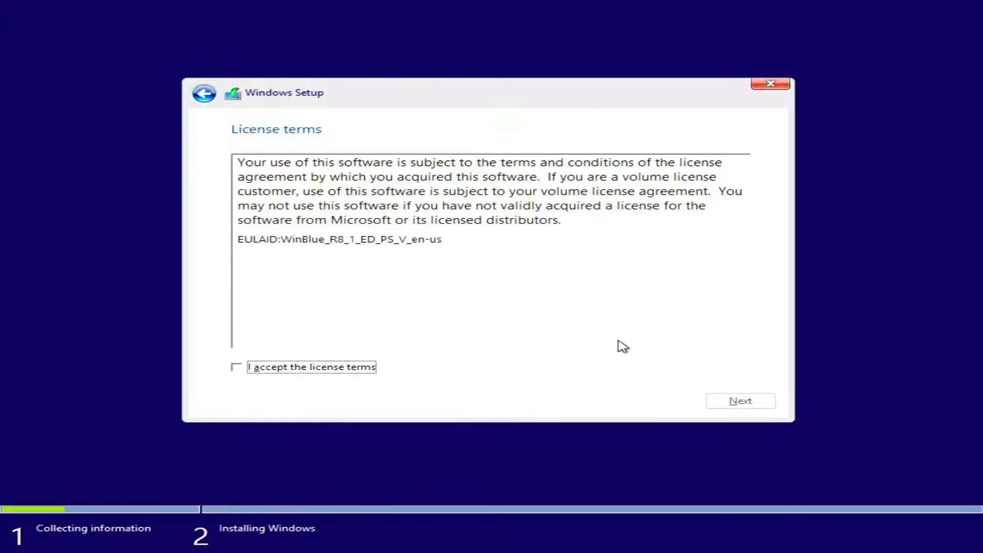
Accept the license terms and choose the custom installation type.
left_click(278, 370)
left_click(739, 400)
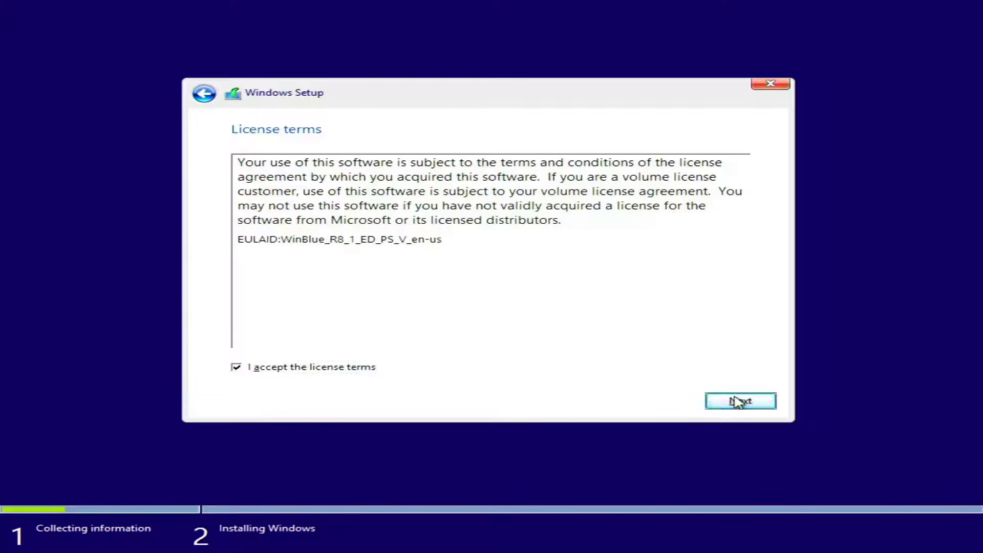
left_click(347, 274)
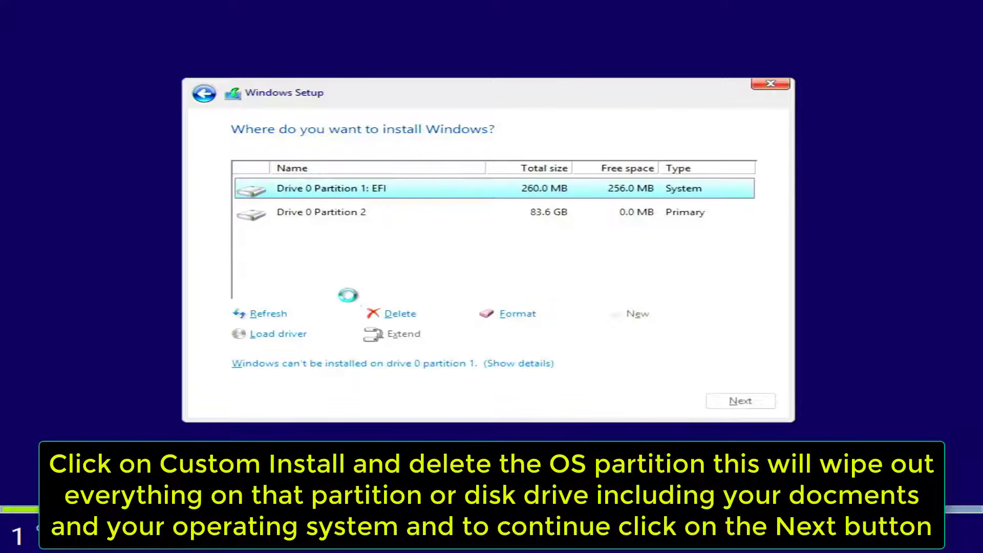
Delete the 260 MB EFI system partition on Drive 0 and accept the data loss.
left_click(405, 312)
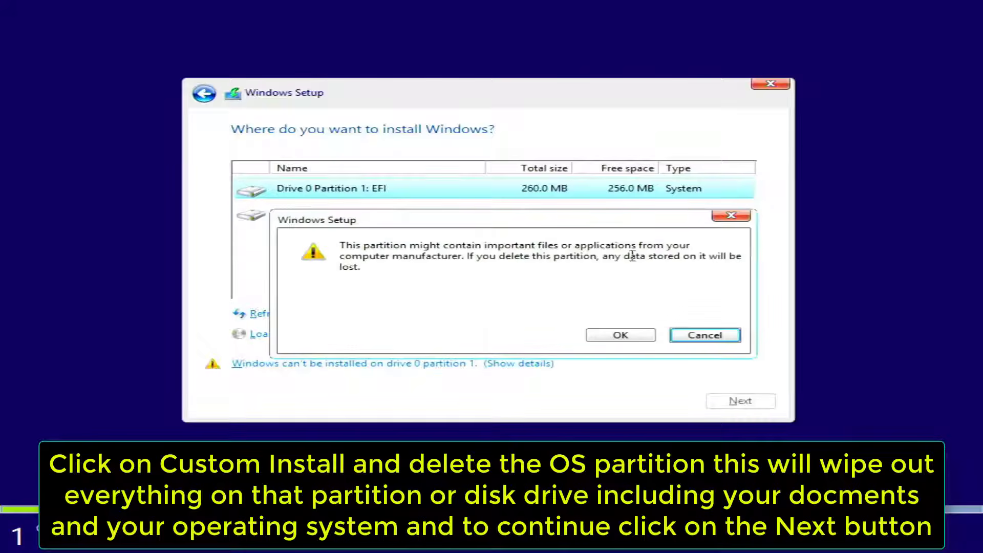
left_click(611, 334)
Delete the 83.6 GB primary partition on Drive 0 and install Windows on the resulting unallocated space.
left_click(517, 220)
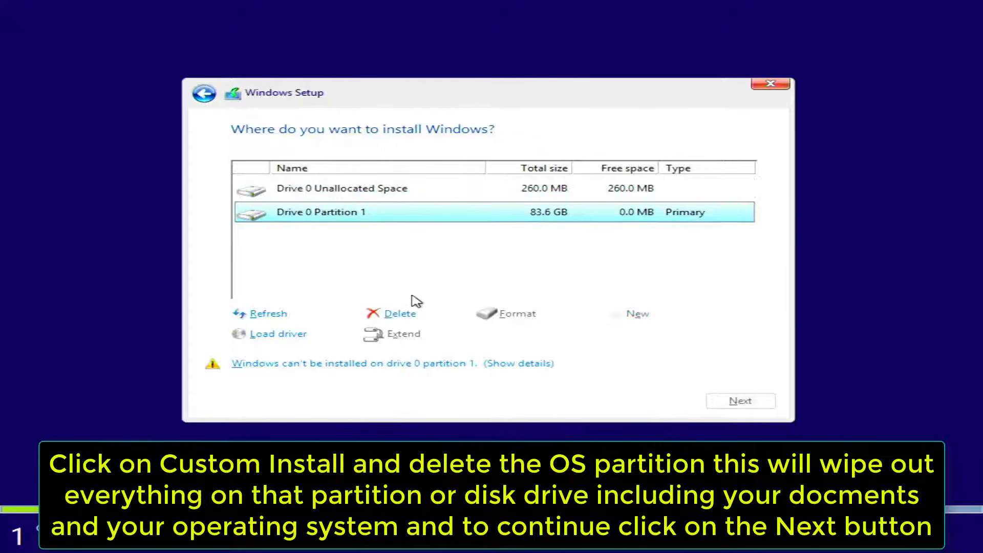
left_click(404, 311)
left_click(597, 334)
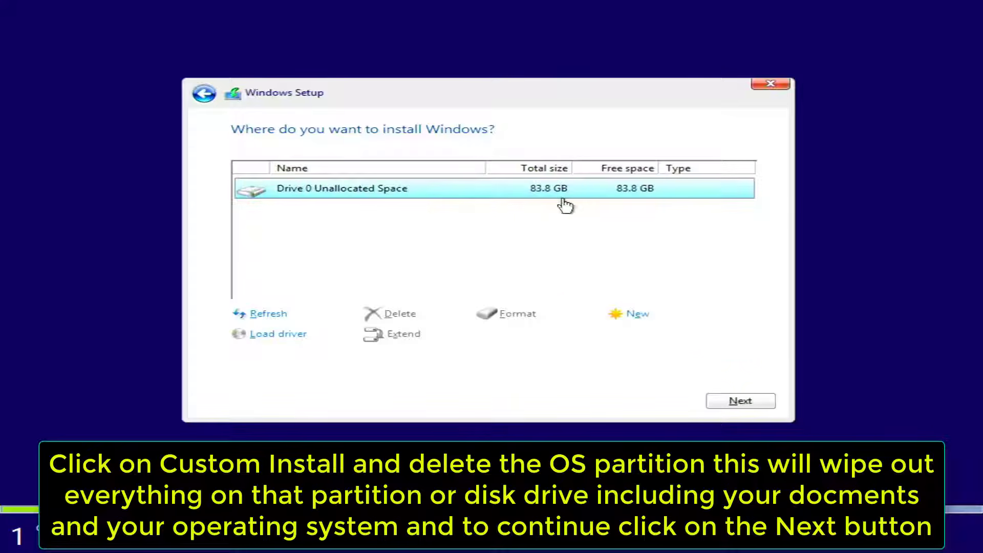
left_click(714, 400)
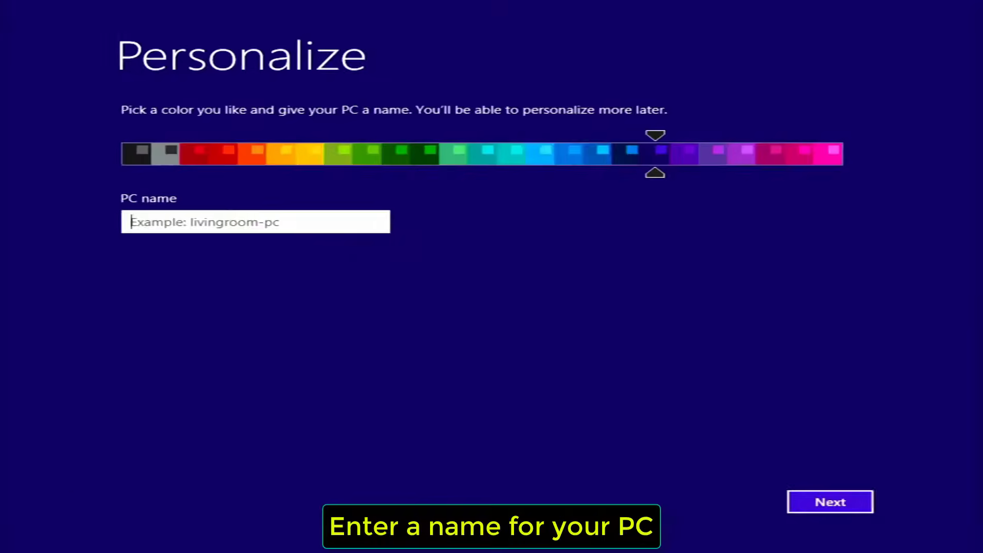
Name the PC ACER and skip connecting to a network.
type("A")
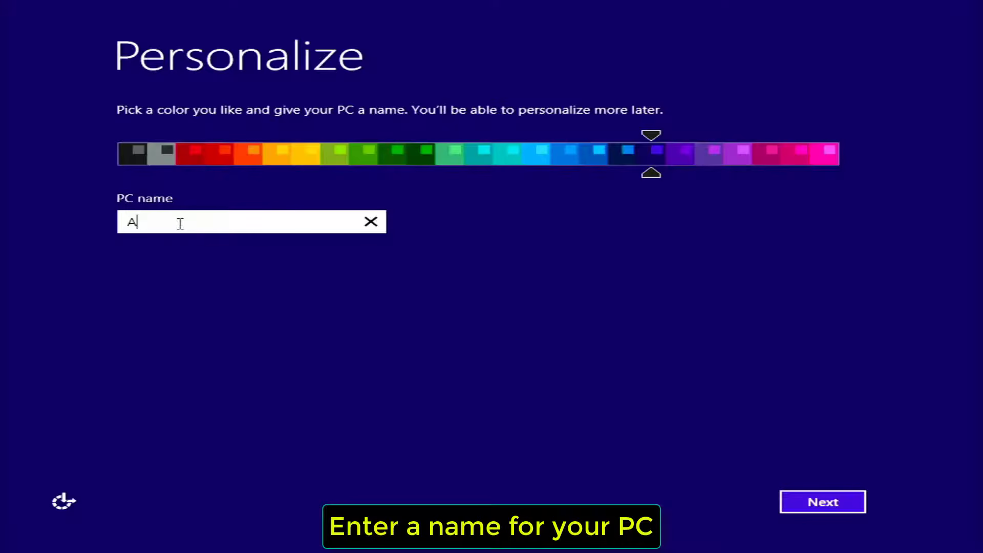
type("CER")
left_click(833, 503)
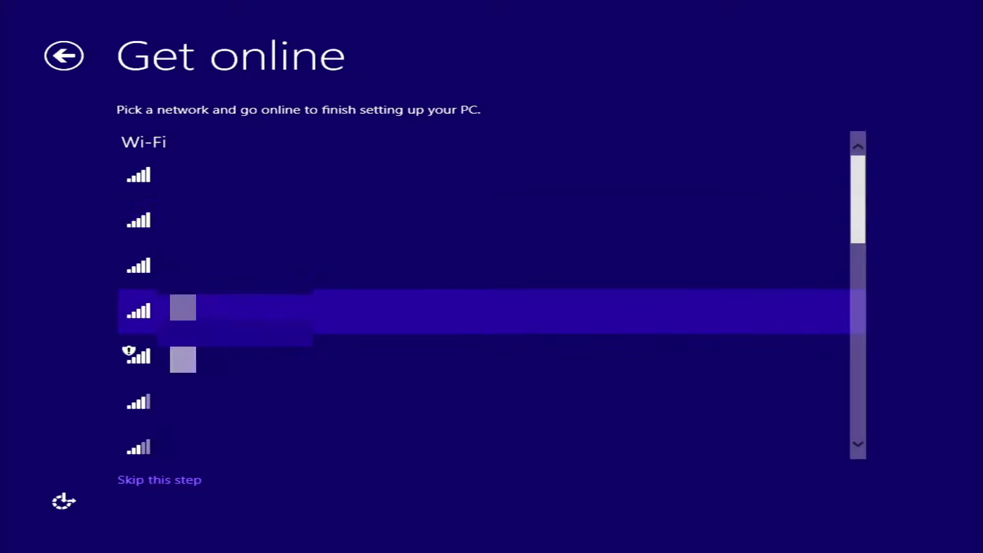
left_click(131, 478)
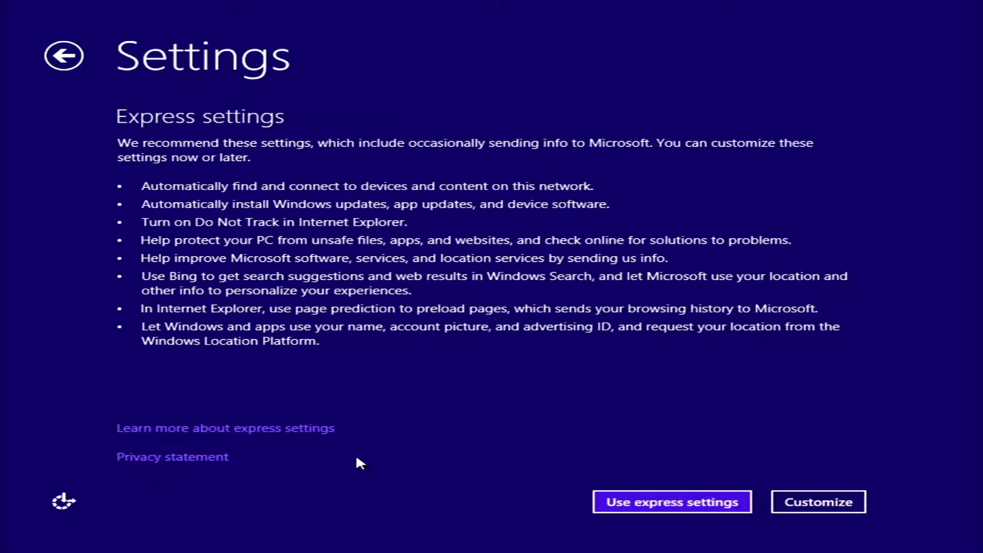
Customize the settings: don't set up Windows Update, and turn off device driver downloads, app updates, SmartScreen and Do Not Track requests.
left_click(839, 502)
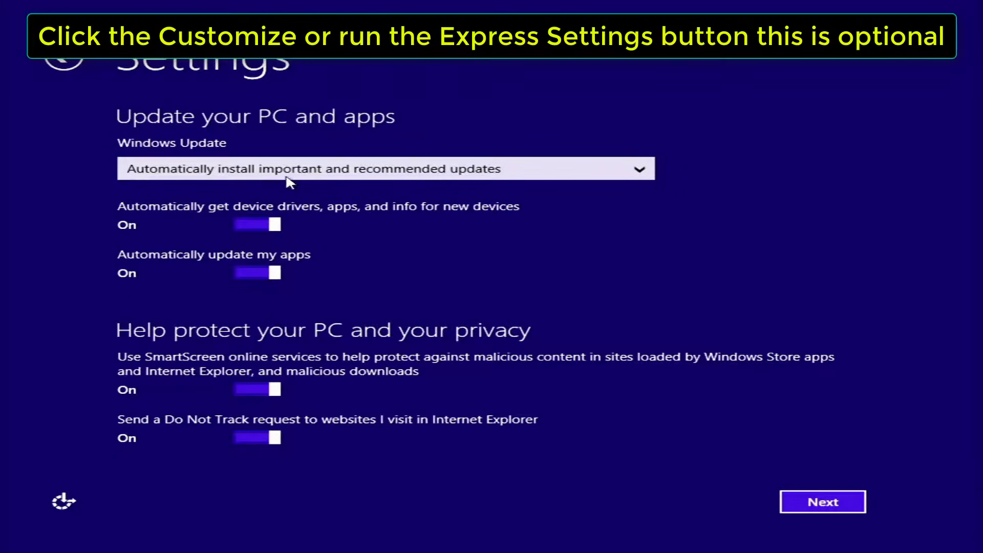
left_click(352, 174)
left_click(277, 227)
left_click(248, 224)
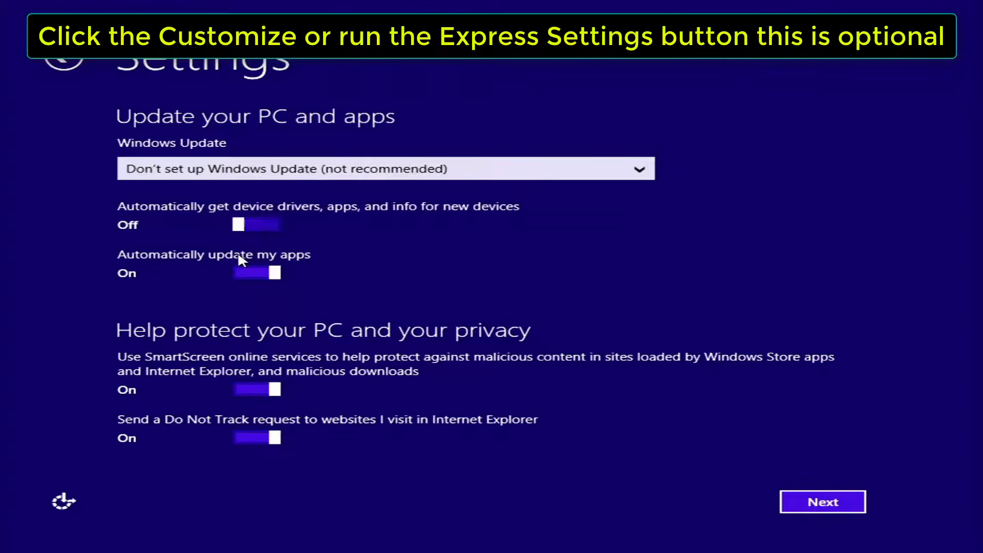
left_click(243, 272)
left_click(250, 389)
left_click(249, 437)
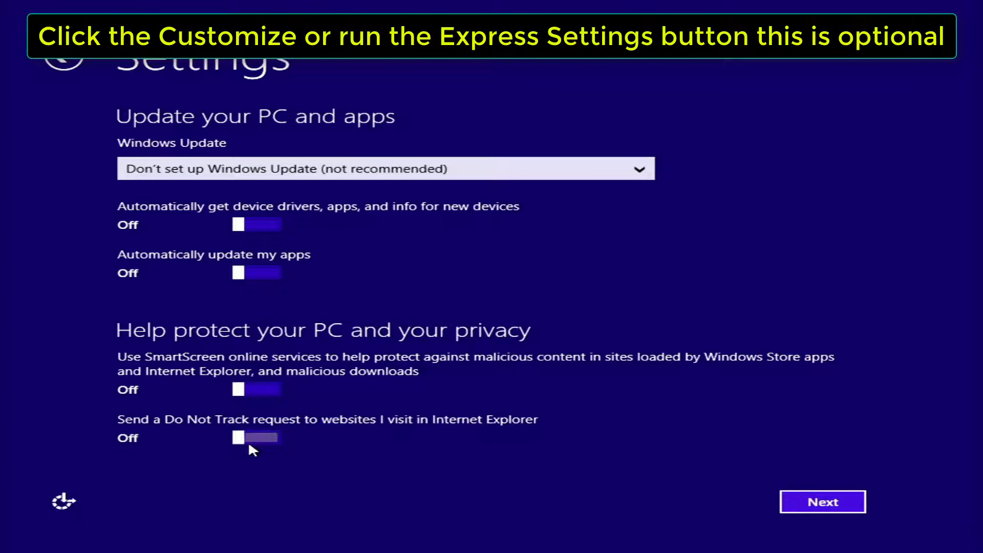
left_click(845, 507)
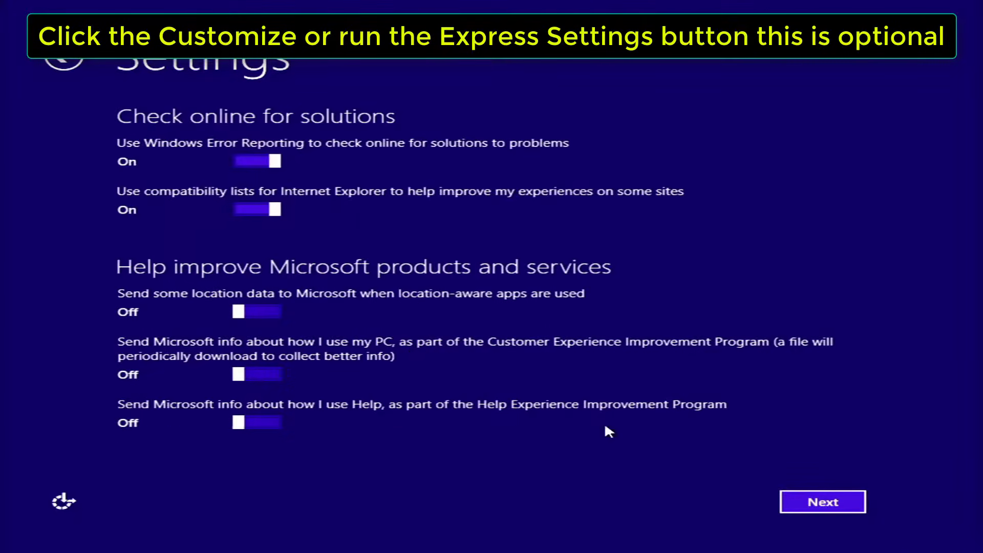
Turn off Internet Explorer compatibility lists and Windows Error Reporting, and continue to the sharing settings.
left_click(276, 215)
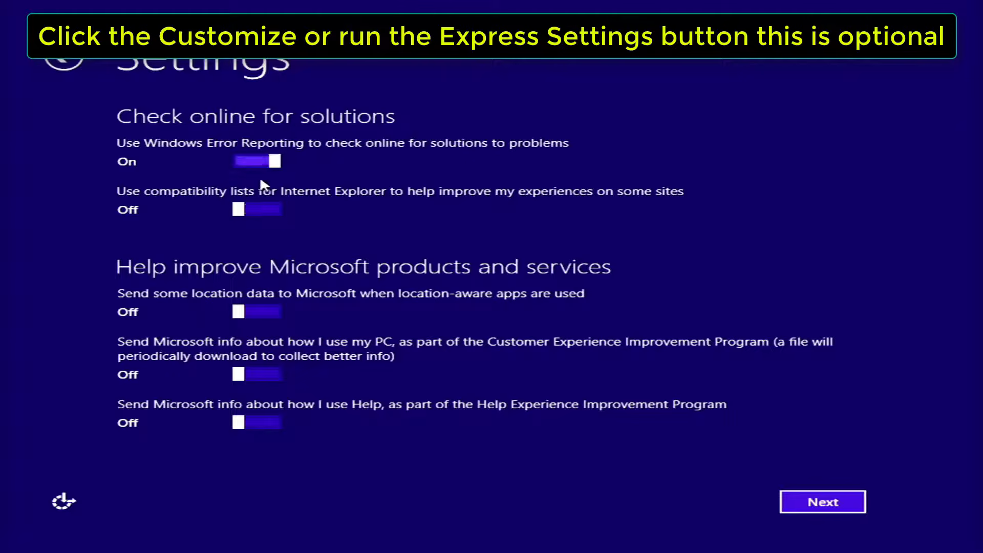
left_click(257, 163)
left_click(822, 501)
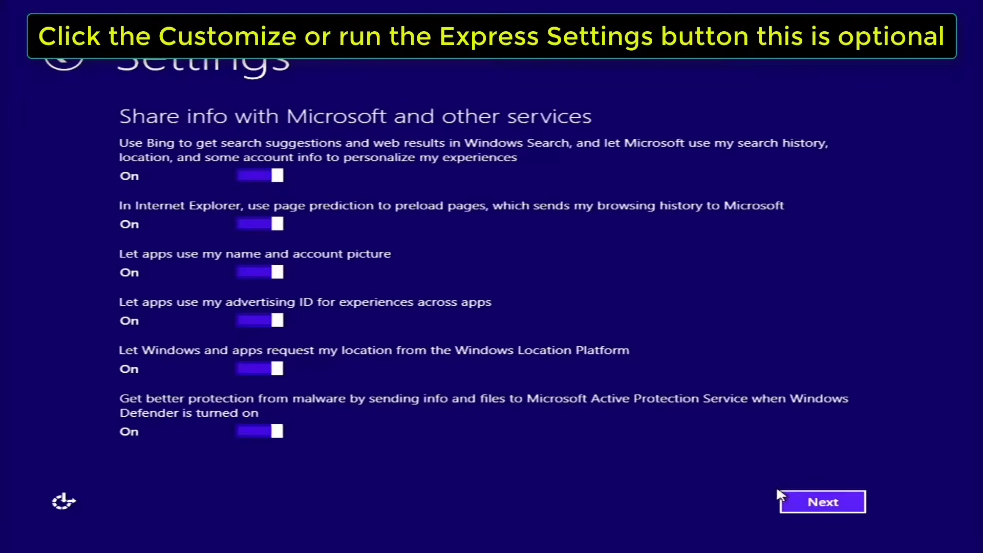
Turn off sharing for malware protection, location, advertising ID, name and account picture, and page prediction, and continue to the account setup.
left_click(257, 370)
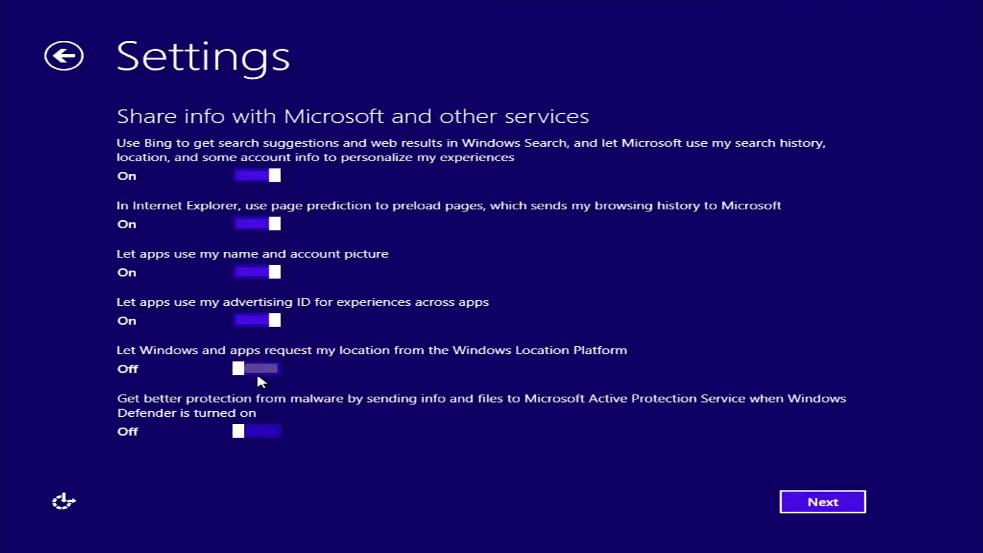
left_click(260, 321)
left_click(250, 223)
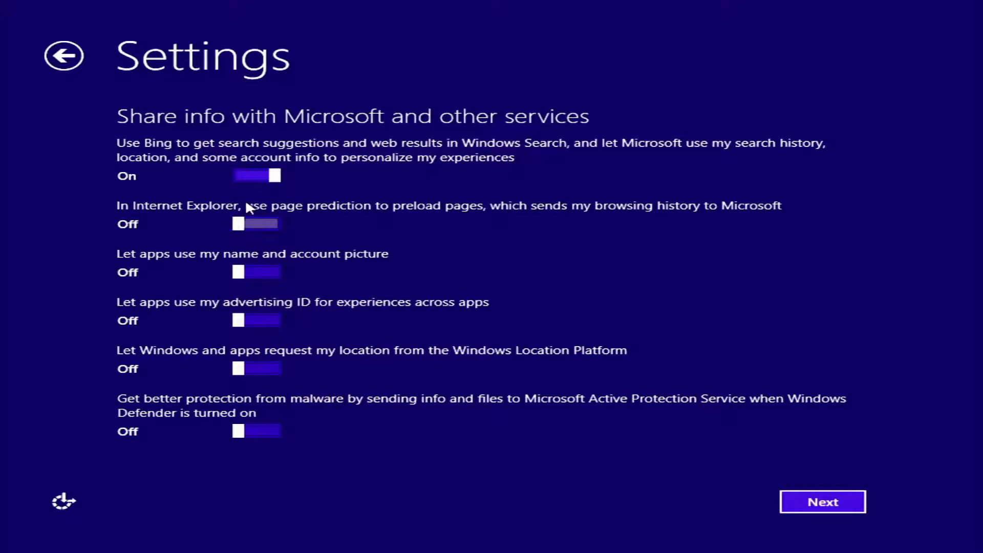
left_click(798, 500)
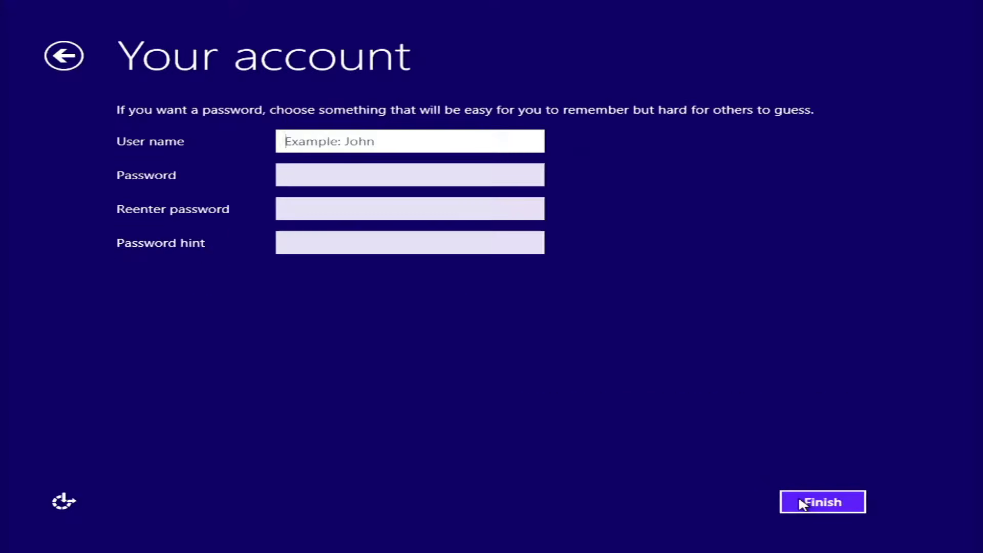
Create a local account with the user name PC and no password, finish setup, and go to the desktop.
type("PC")
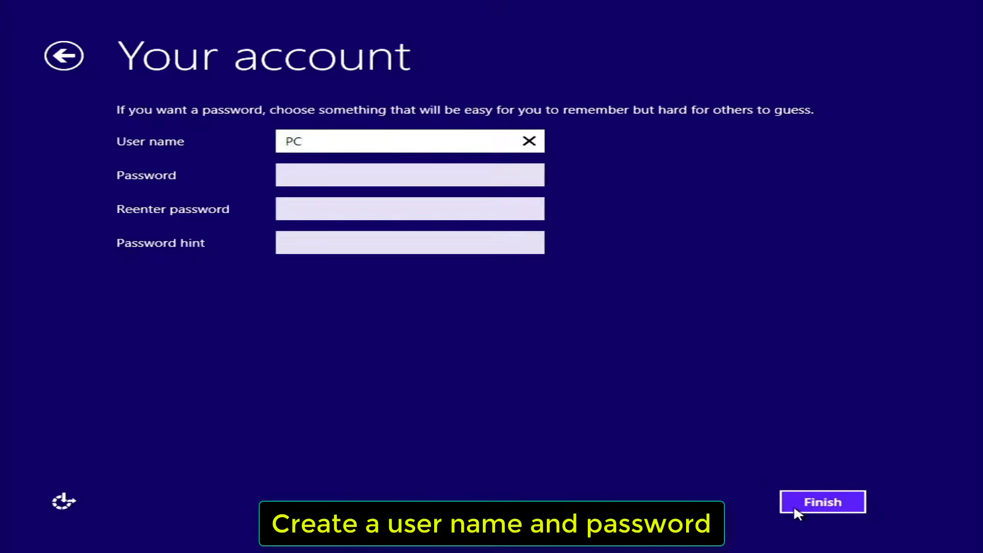
left_click(793, 504)
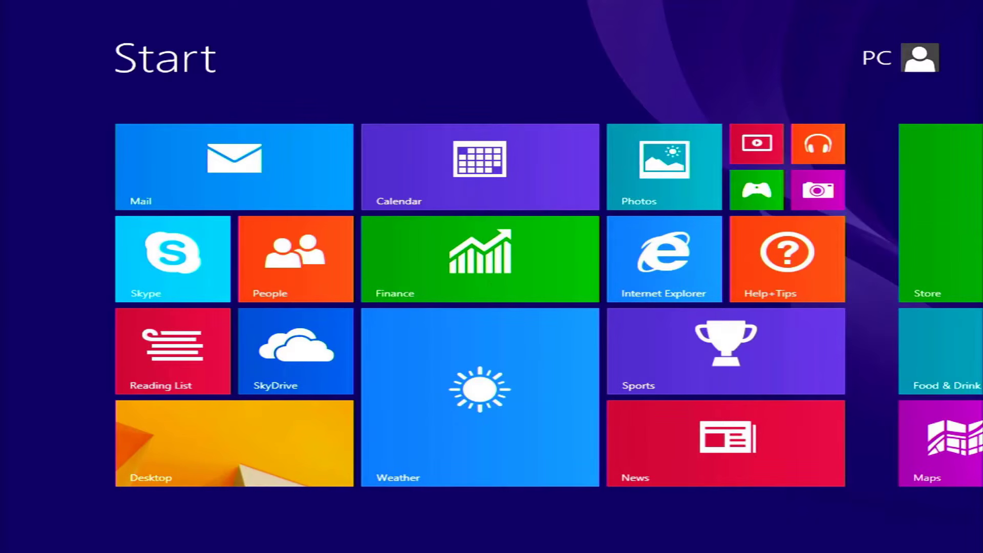
left_click(256, 445)
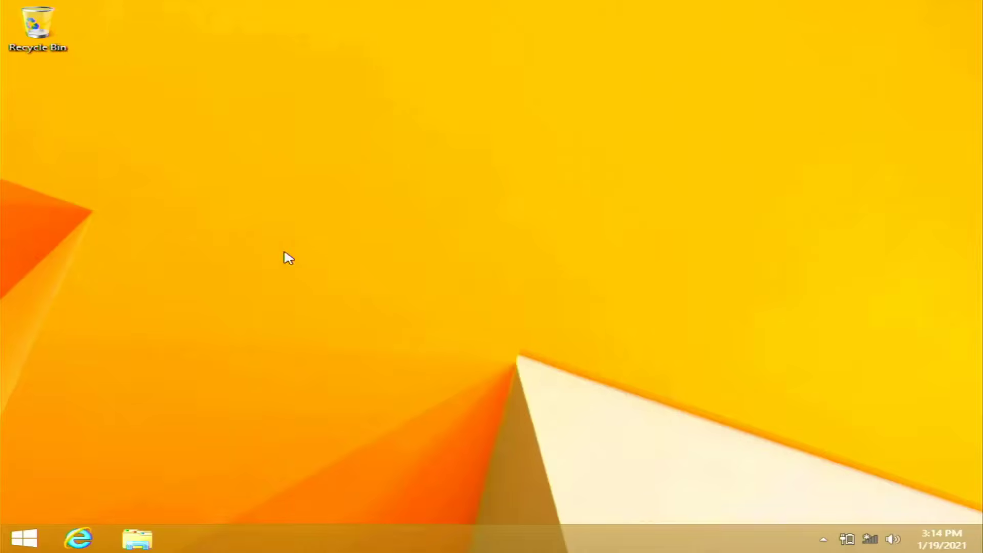
Add the Computer, User's Files and Network icons to the desktop through the personalization settings.
right_click(285, 246)
left_click(330, 379)
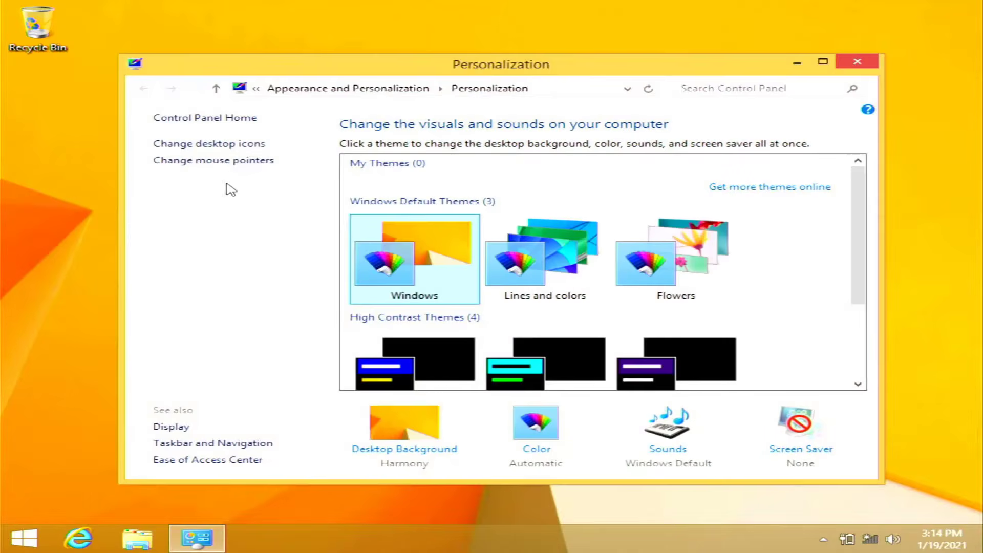
left_click(215, 145)
left_click(214, 196)
left_click(210, 179)
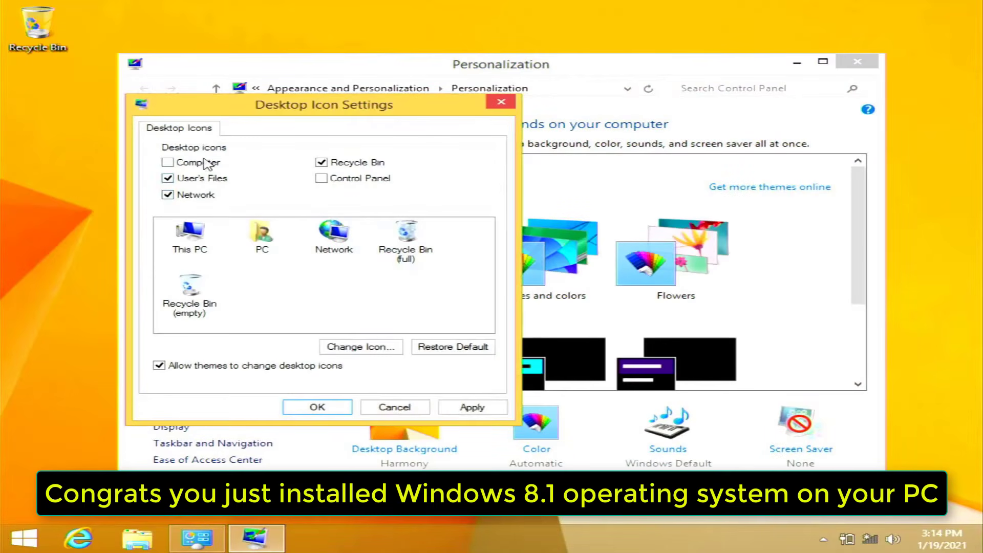
left_click(208, 162)
left_click(317, 407)
Try the Lines and colors theme, apply the Flowers theme instead, and close the personalization settings.
left_click(545, 277)
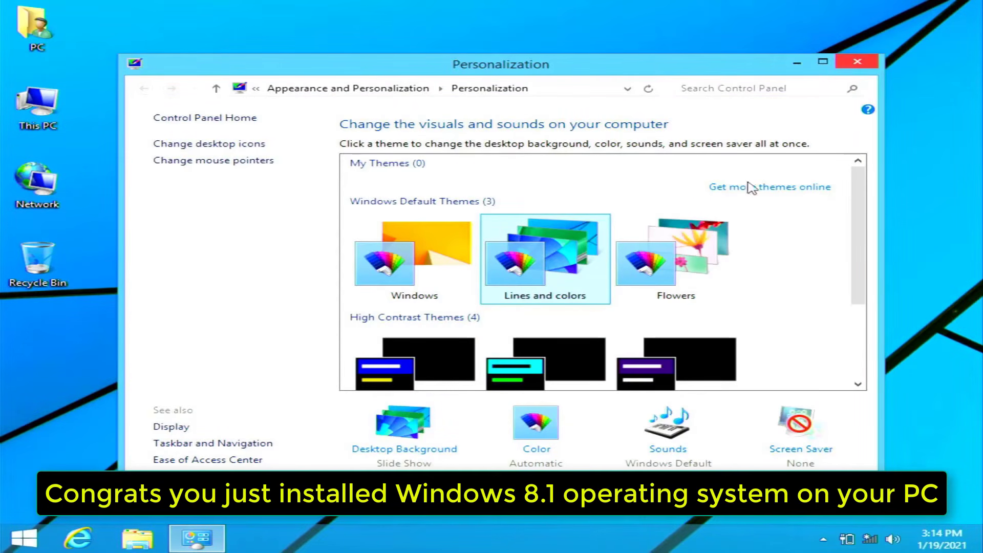
left_click(674, 263)
left_click(857, 61)
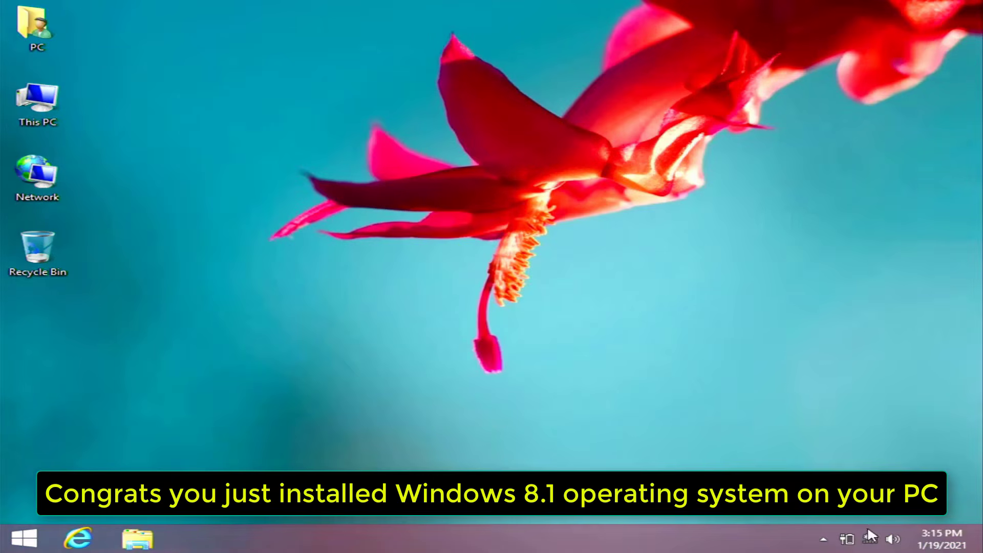
Connect to the PC2GO Wi-Fi network and allow finding PCs, devices and content on it.
left_click(869, 538)
left_click(767, 319)
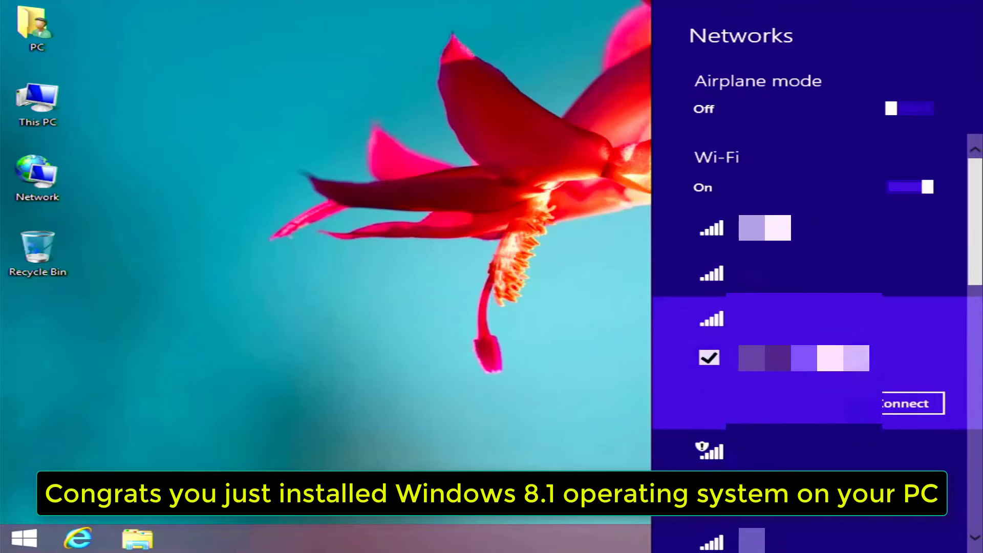
left_click(913, 403)
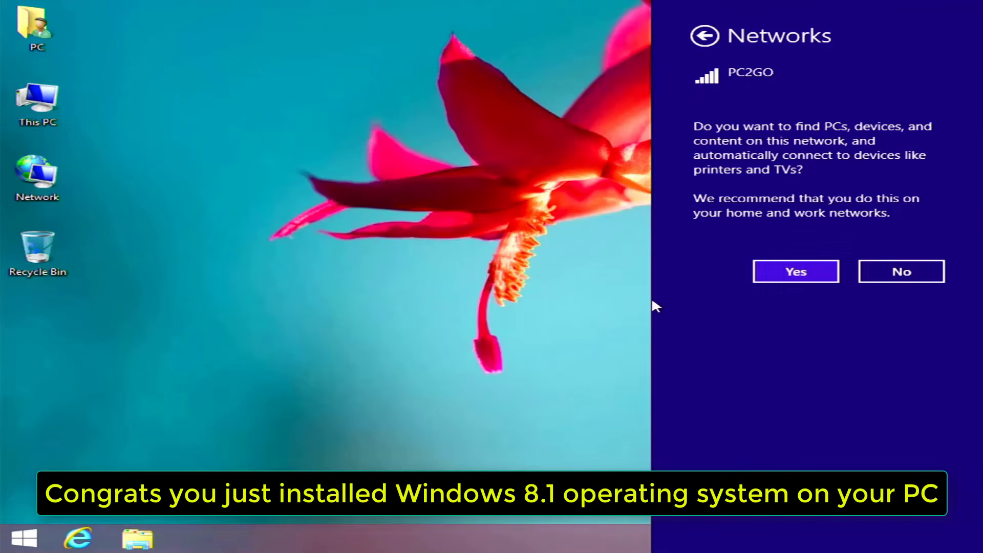
left_click(794, 278)
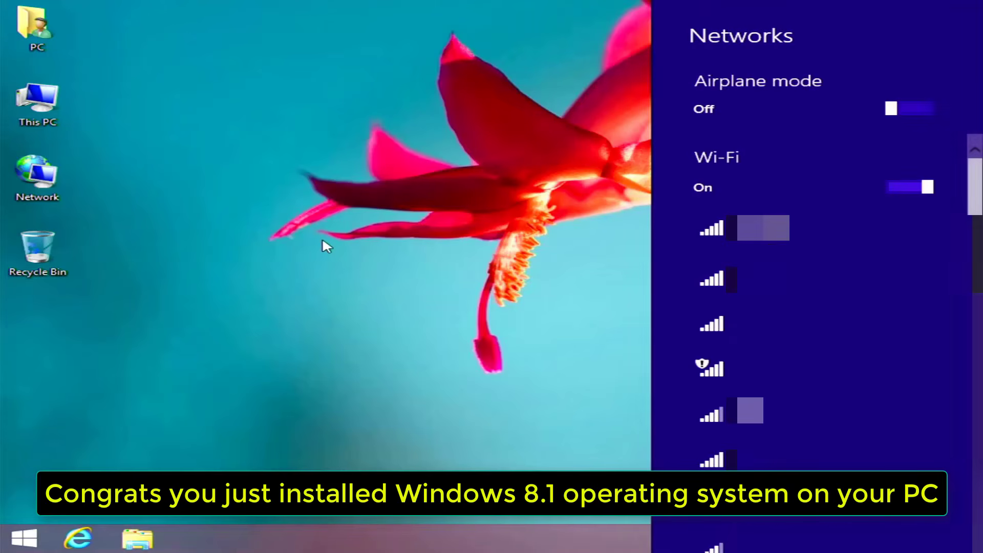